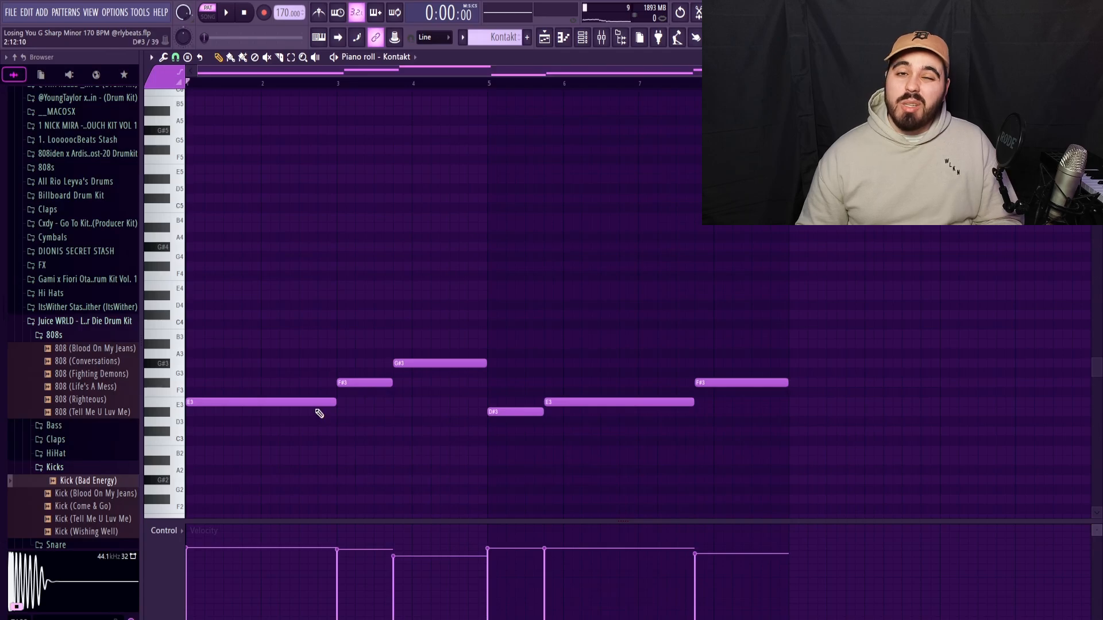
# Examine the bass notes in the Kontakt piano roll, highlighting individual notes and the later part of the line, and play the pattern
pyautogui.click(302, 402)
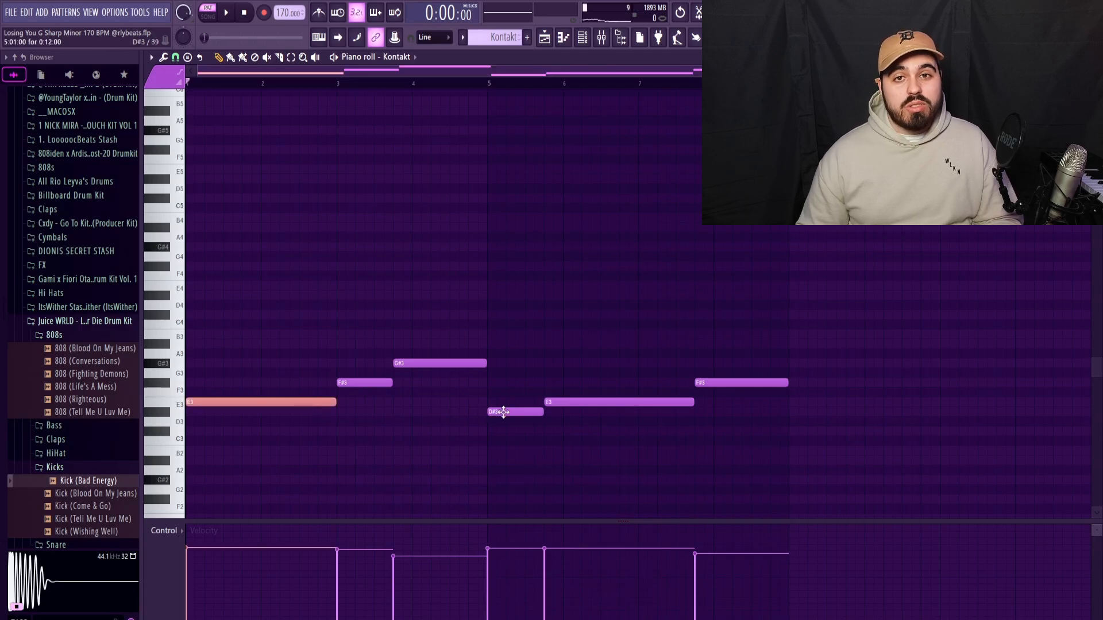
pyautogui.click(503, 412)
pyautogui.click(343, 384)
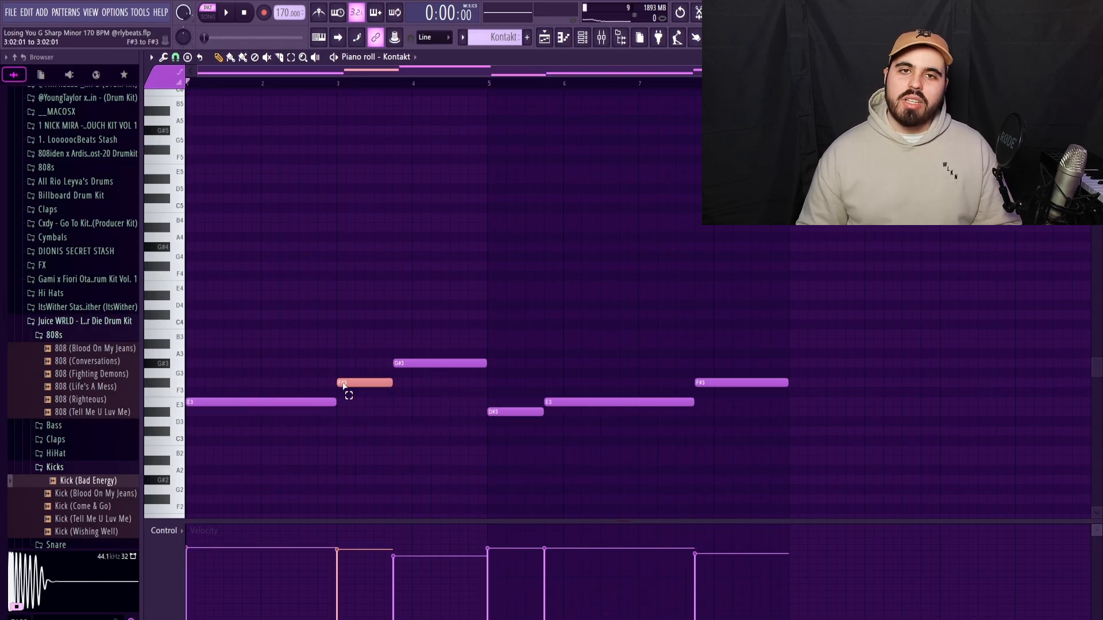
pyautogui.moveTo(343, 384); pyautogui.dragTo(836, 390)
pyautogui.keyDown('ctrl'); pyautogui.click(549, 145); pyautogui.keyUp('ctrl')
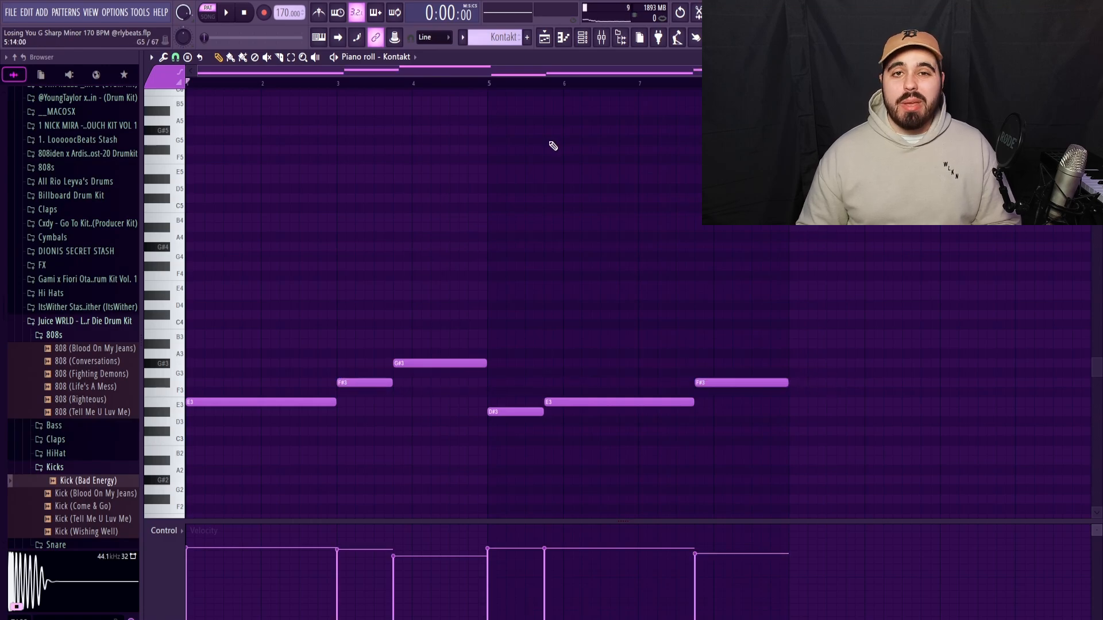
pyautogui.press('space')
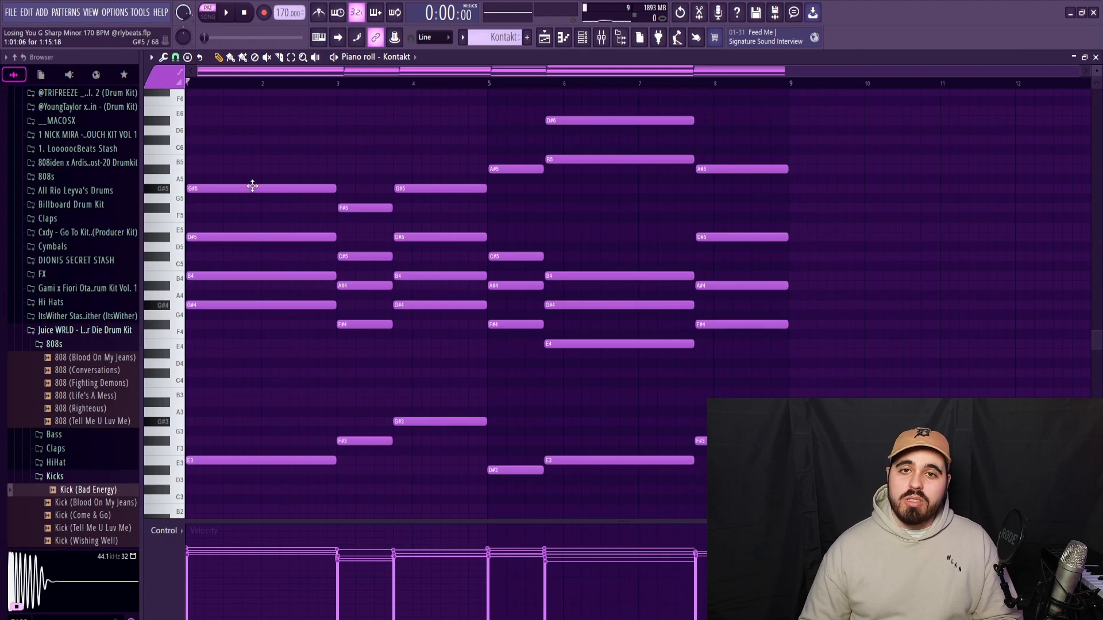
# Highlight the stacked chord notes and the bass note beneath them, chord by chord through bars 1 to 8, to examine the progression
pyautogui.moveTo(241, 224); pyautogui.dragTo(223, 360)
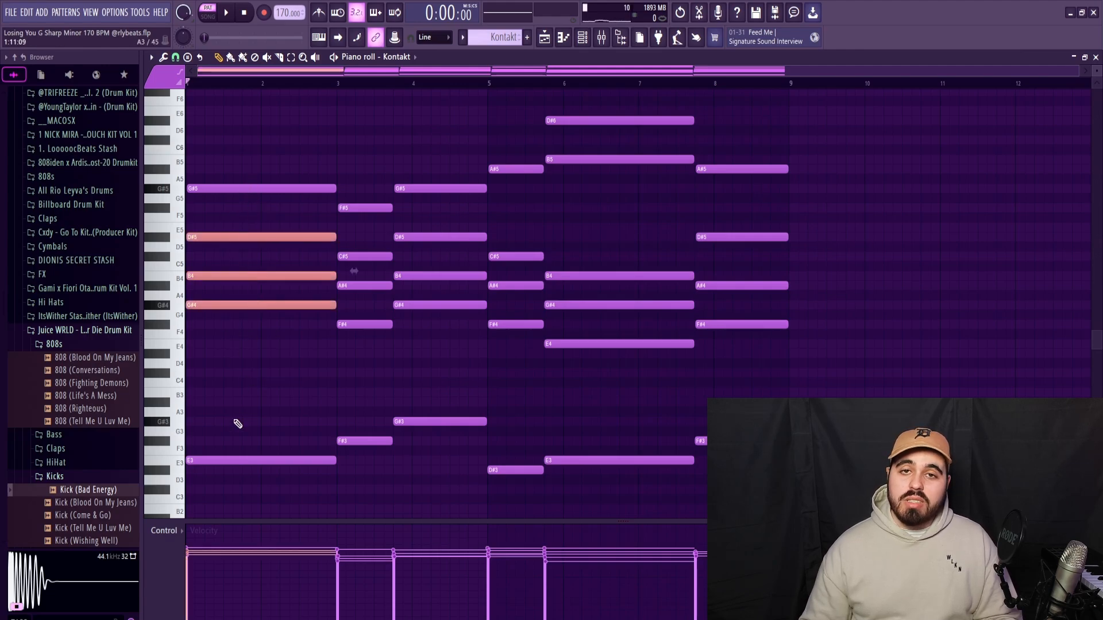
pyautogui.hotkey('ctrl', 'd')
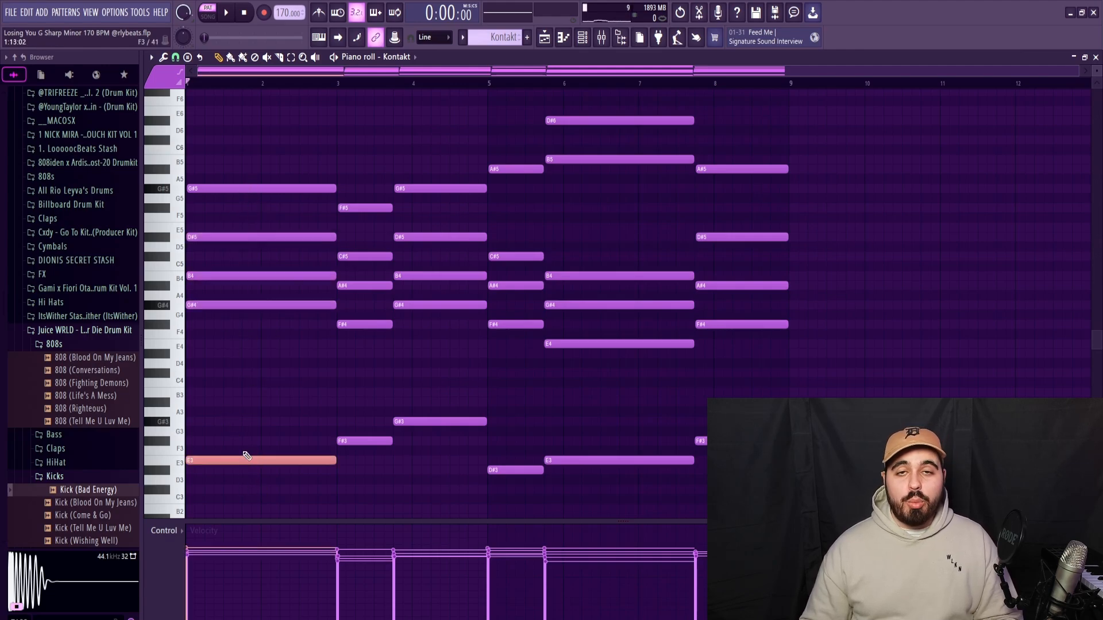
pyautogui.hotkey('ctrl', 'Down')
pyautogui.moveTo(520, 115); pyautogui.dragTo(505, 423)
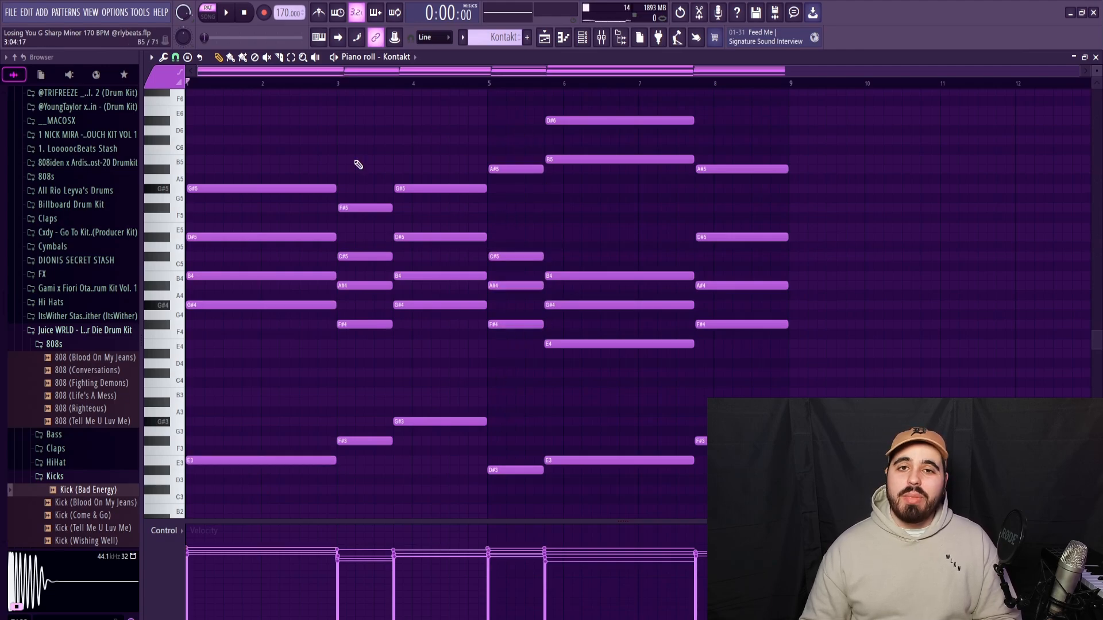
pyautogui.moveTo(358, 165); pyautogui.dragTo(460, 488)
pyautogui.moveTo(576, 98); pyautogui.dragTo(811, 514)
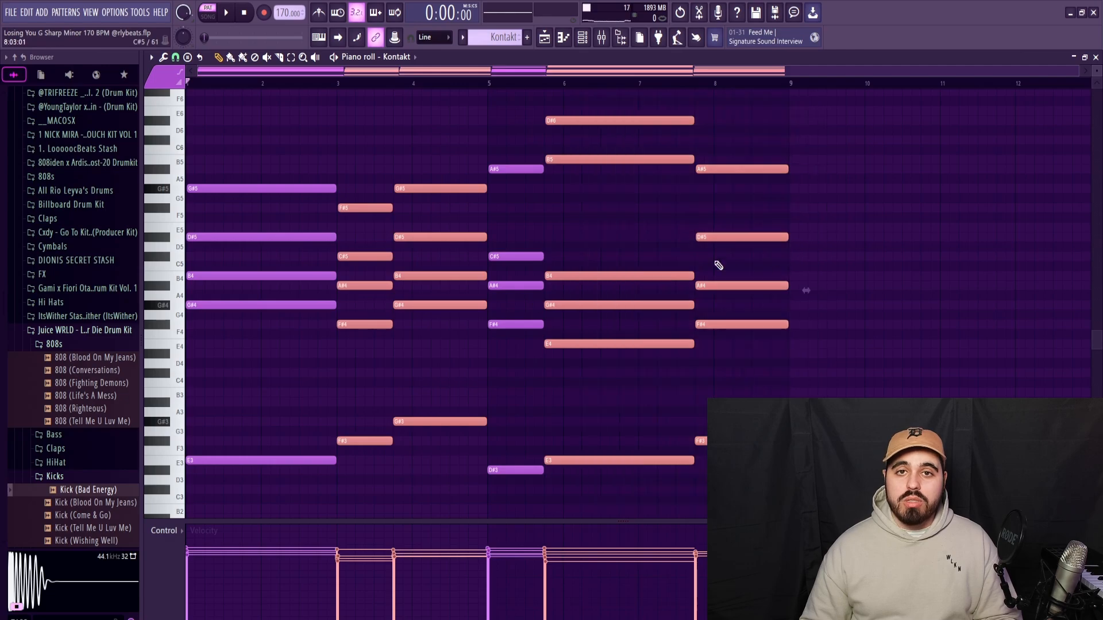
pyautogui.keyDown('ctrl'); pyautogui.click(514, 101); pyautogui.keyUp('ctrl')
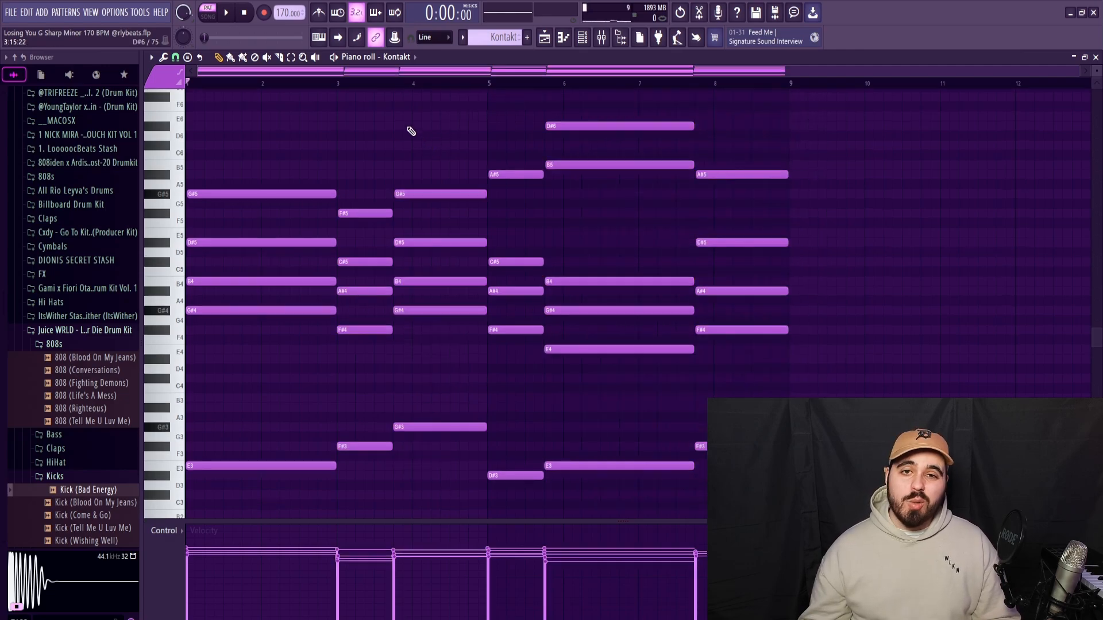
# Highlight the top notes of the chords across all eight bars and play the Kontakt pattern
pyautogui.moveTo(822, 104); pyautogui.dragTo(186, 207)
pyautogui.click(736, 137)
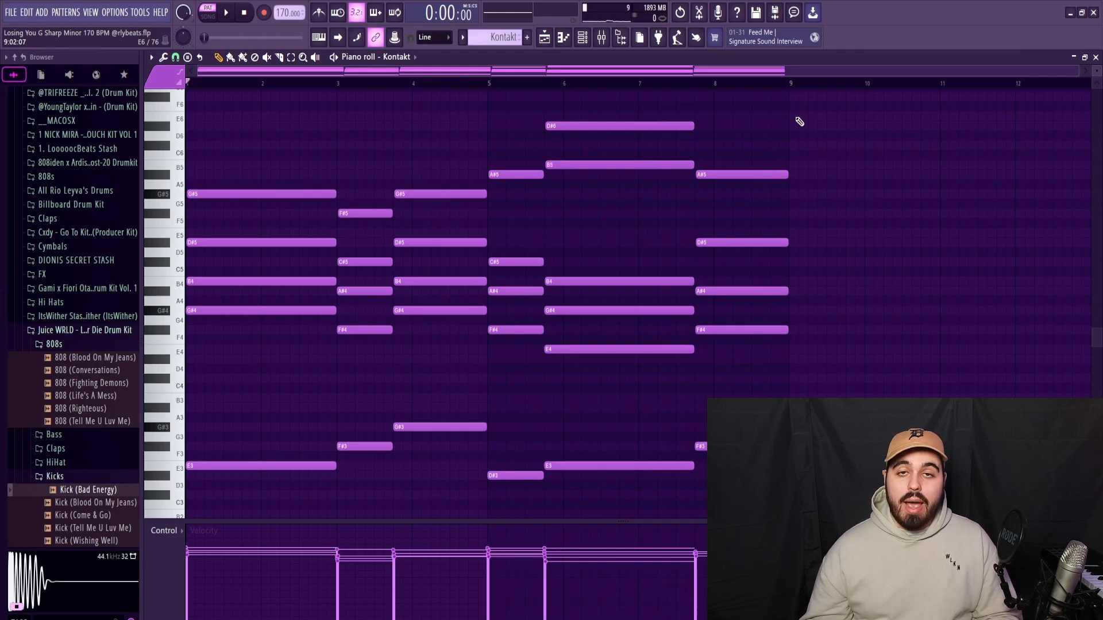
pyautogui.press('space')
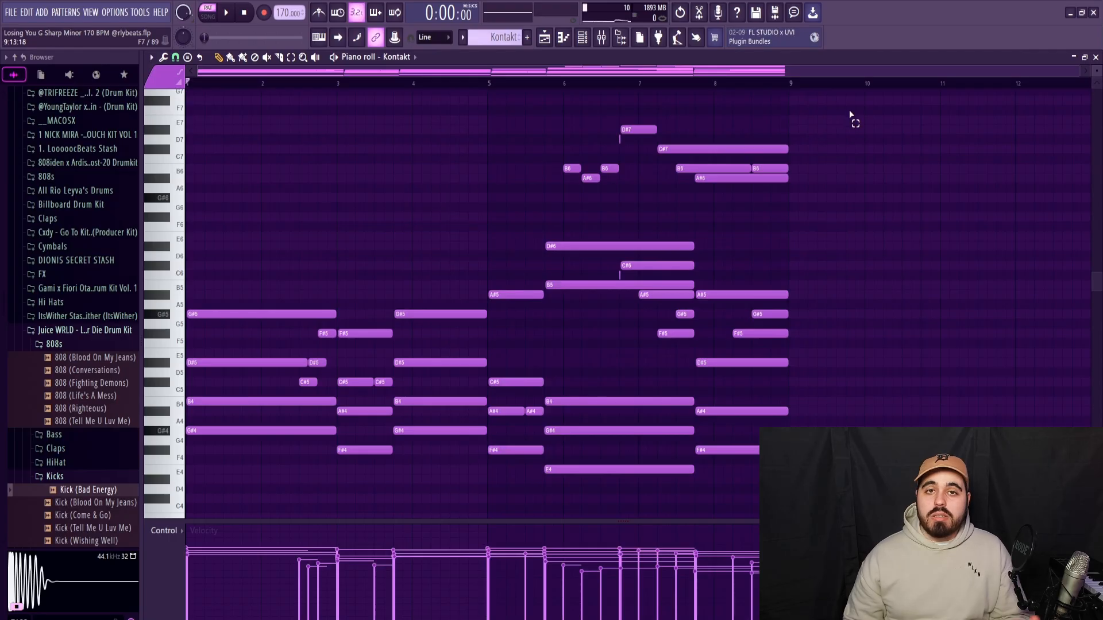
# Examine the high counter-melody notes in bars 6 to 8 and the added notes between the chords, and play the Kontakt pattern
pyautogui.moveTo(848, 109); pyautogui.dragTo(474, 229)
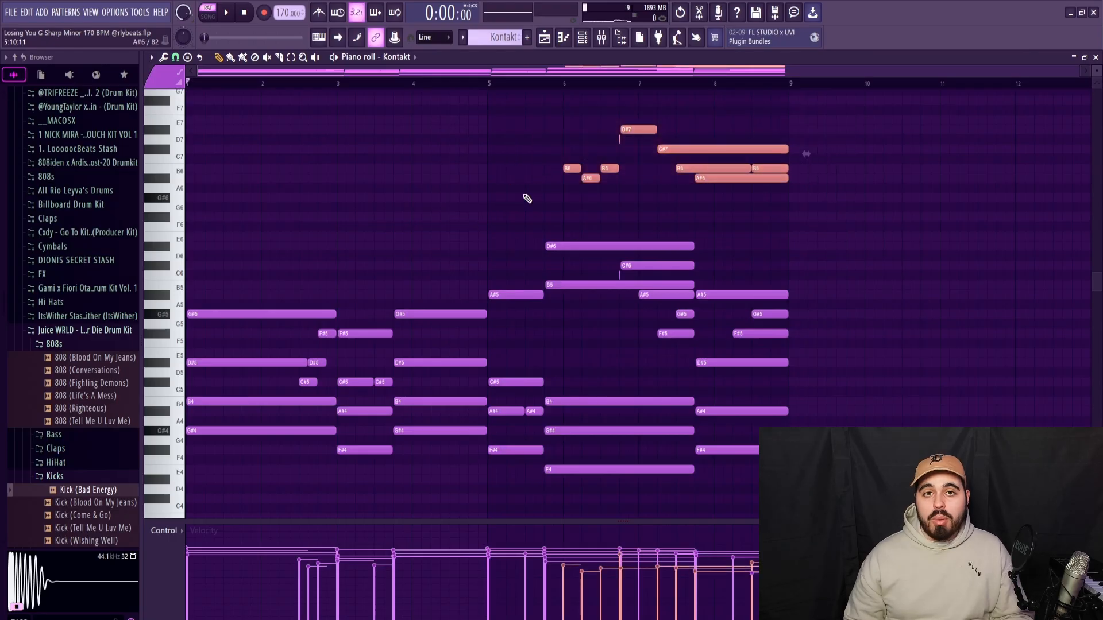
pyautogui.click(649, 155)
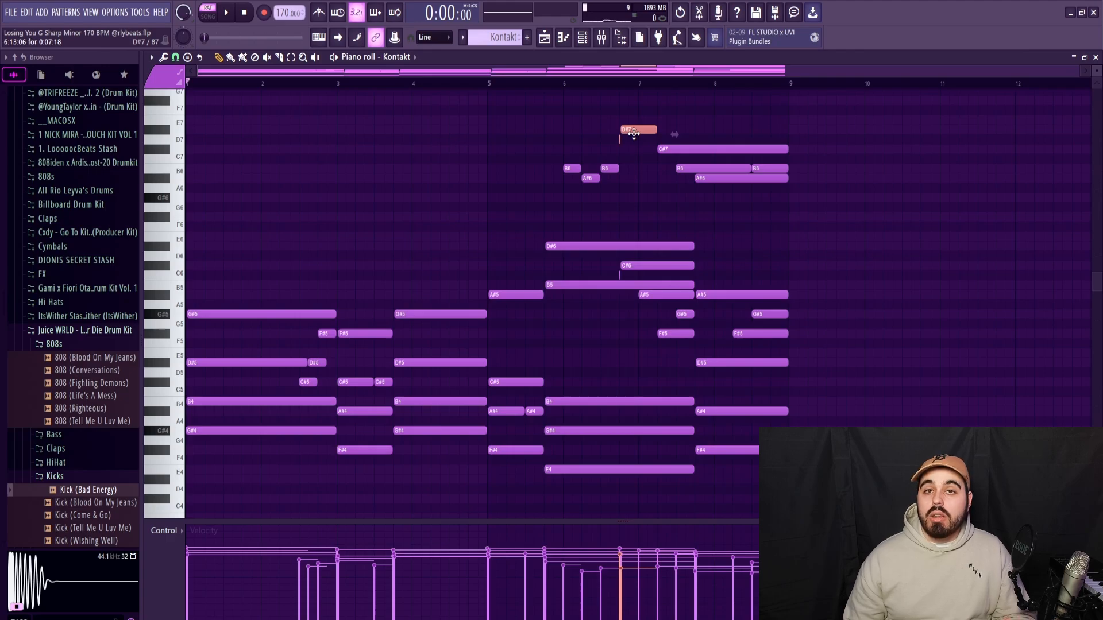
pyautogui.scroll(-2, 673, 160)
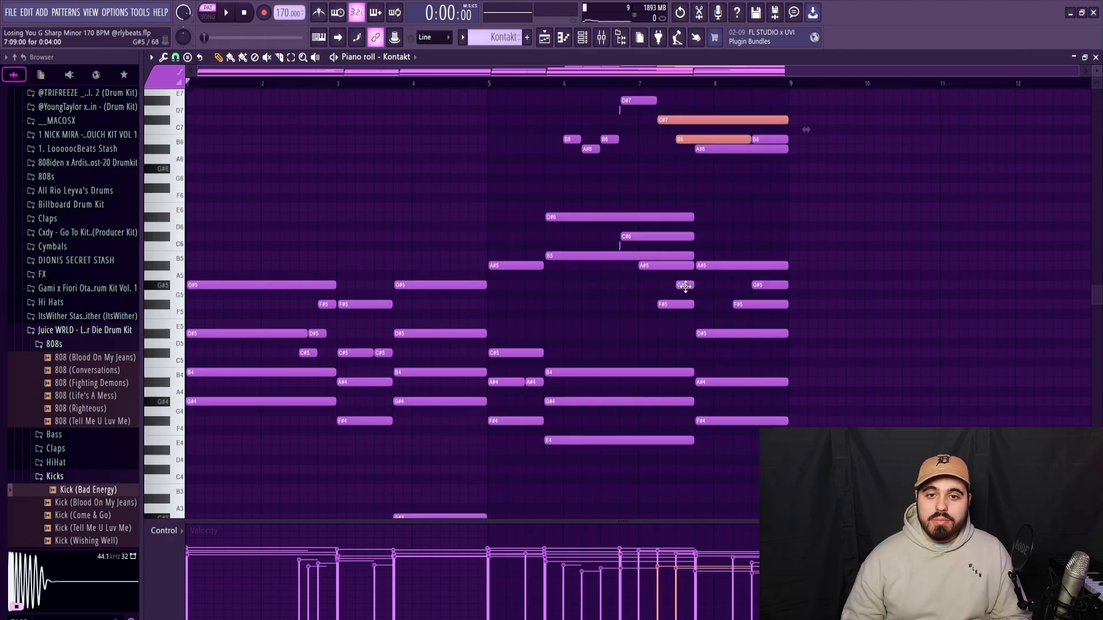
pyautogui.click(503, 320)
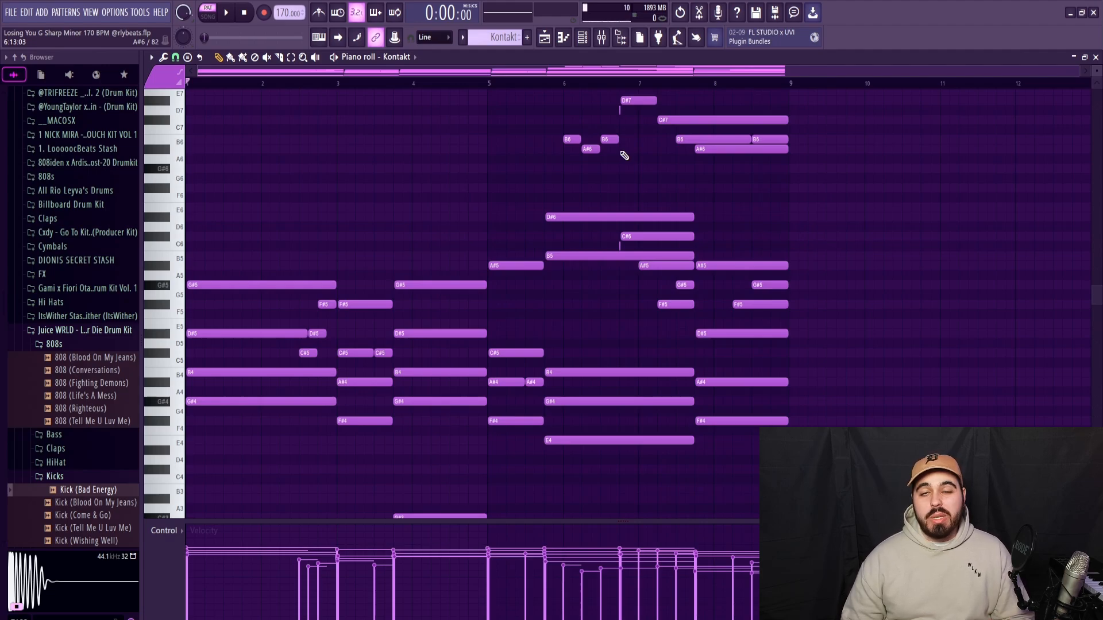
pyautogui.press('space')
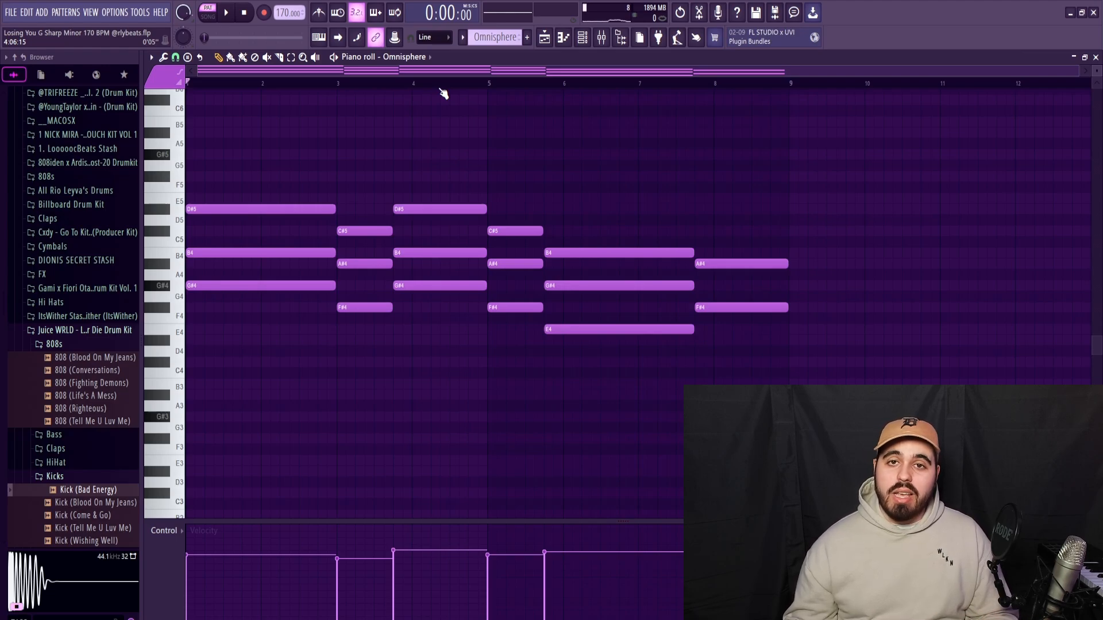
# Listen to the Omnisphere chord pattern and the melody tracks together in the playlist in song mode
pyautogui.press('space')
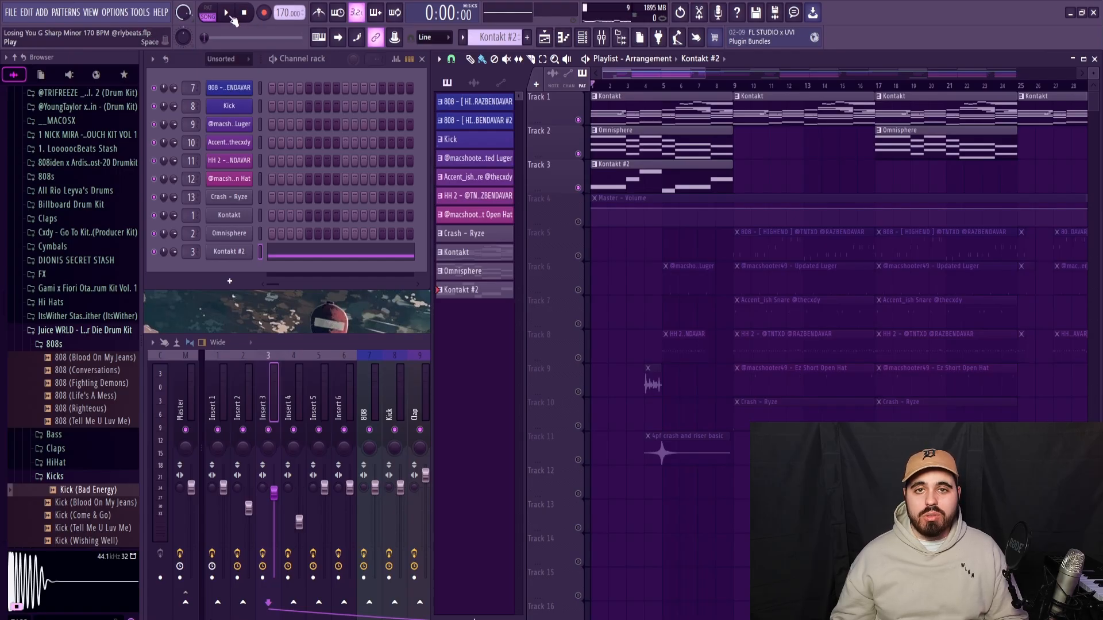
pyautogui.click(230, 16)
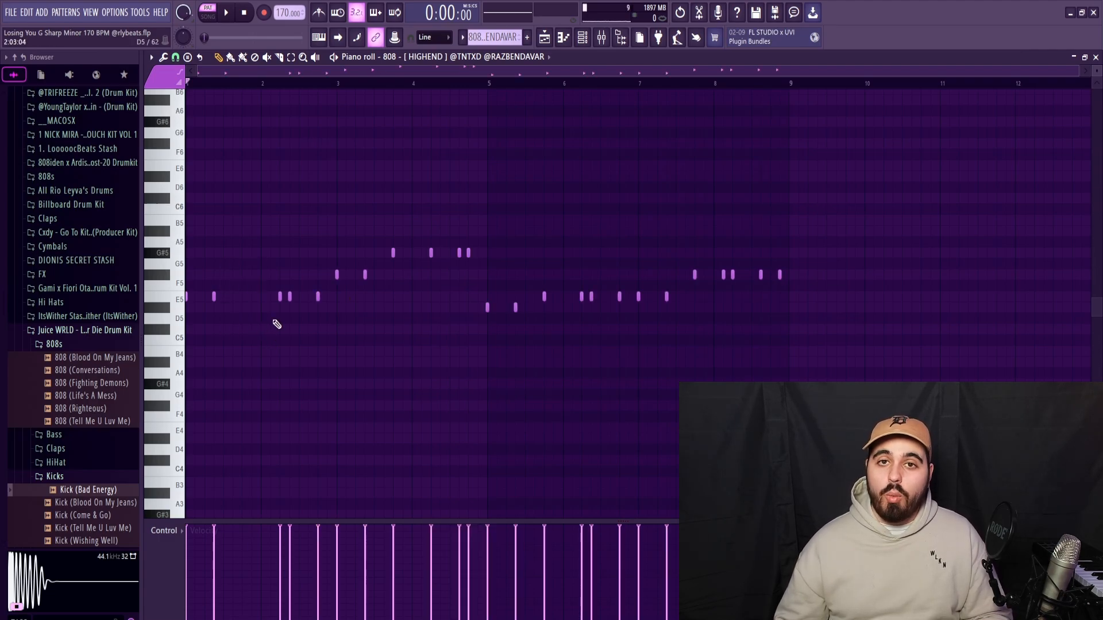
# Play the 808, Updated Luger and Accent_ish Snare patterns one by one to hear each drum rhythm
pyautogui.press('space')
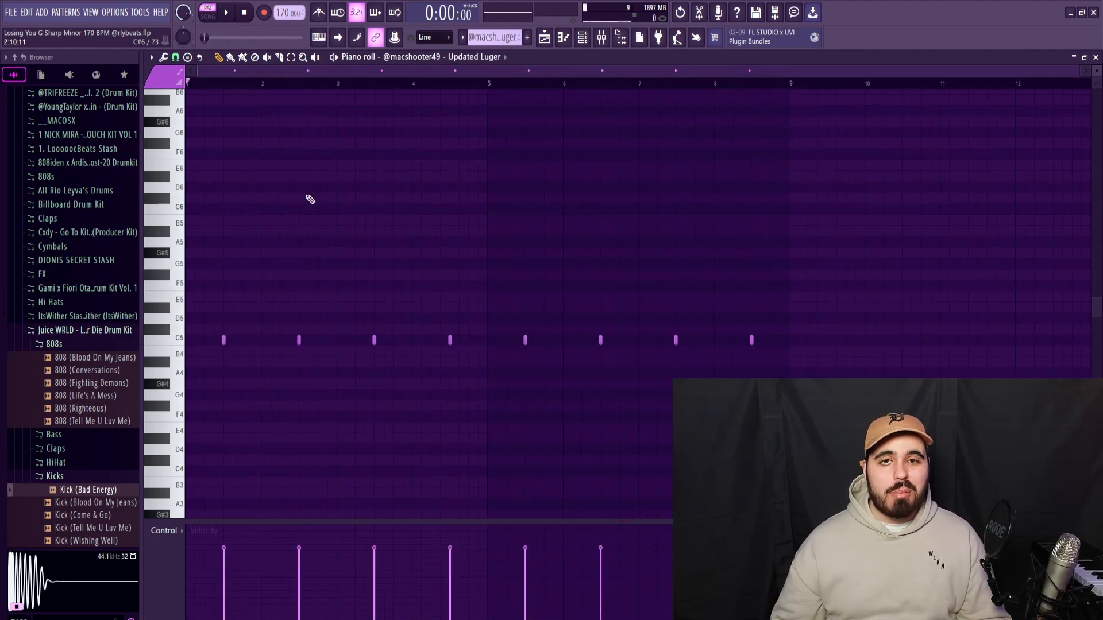
pyautogui.press('space')
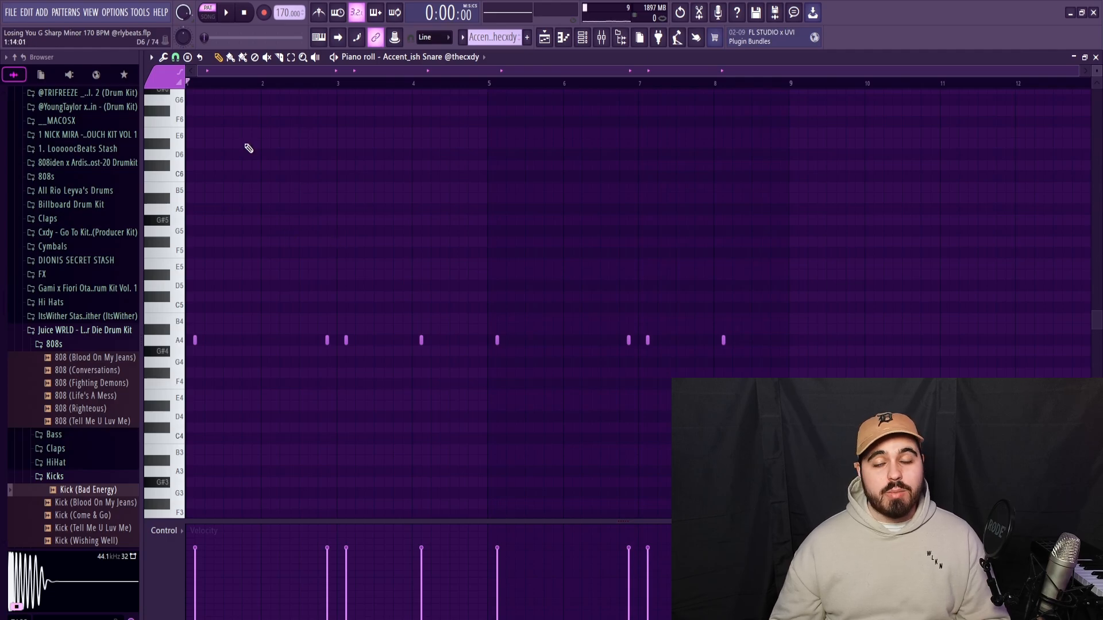
pyautogui.press('space')
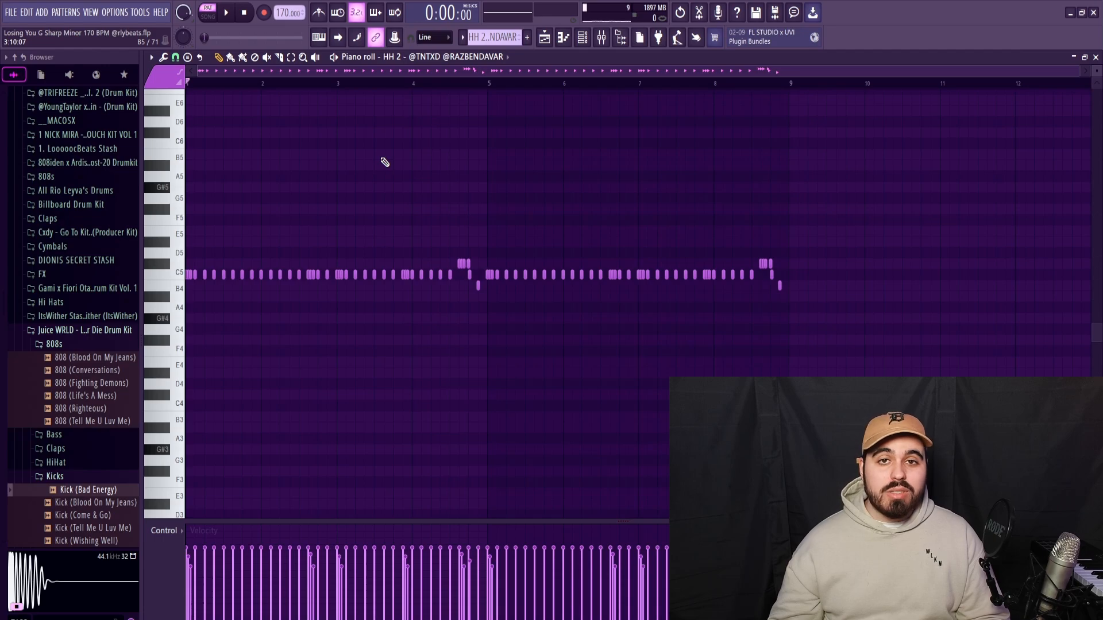
# Highlight the hi-hat rolls around bars 6 and 7, and play the HH 2, Ez Short Open Hat and Crash - Ryze patterns
pyautogui.moveTo(603, 238); pyautogui.dragTo(660, 330)
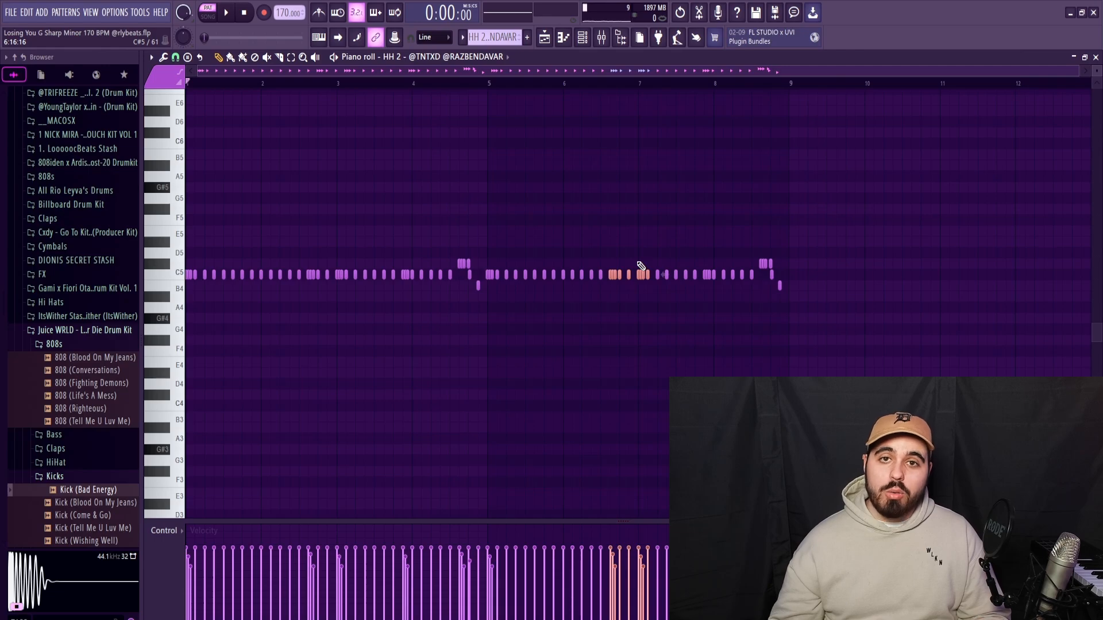
pyautogui.keyDown('ctrl'); pyautogui.click(643, 266); pyautogui.keyUp('ctrl')
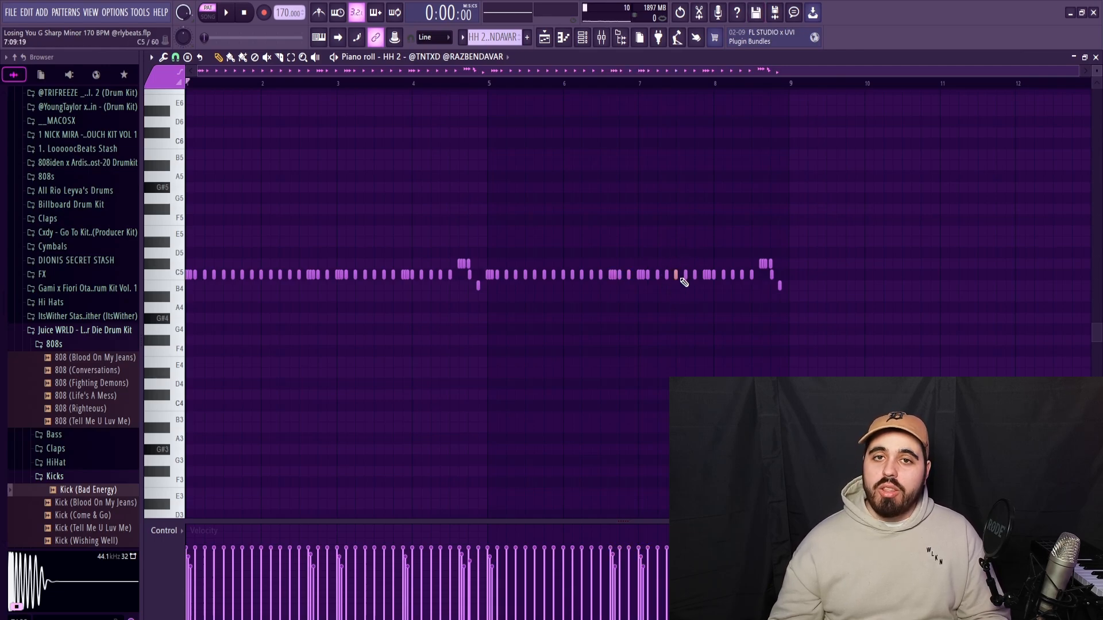
pyautogui.press('space')
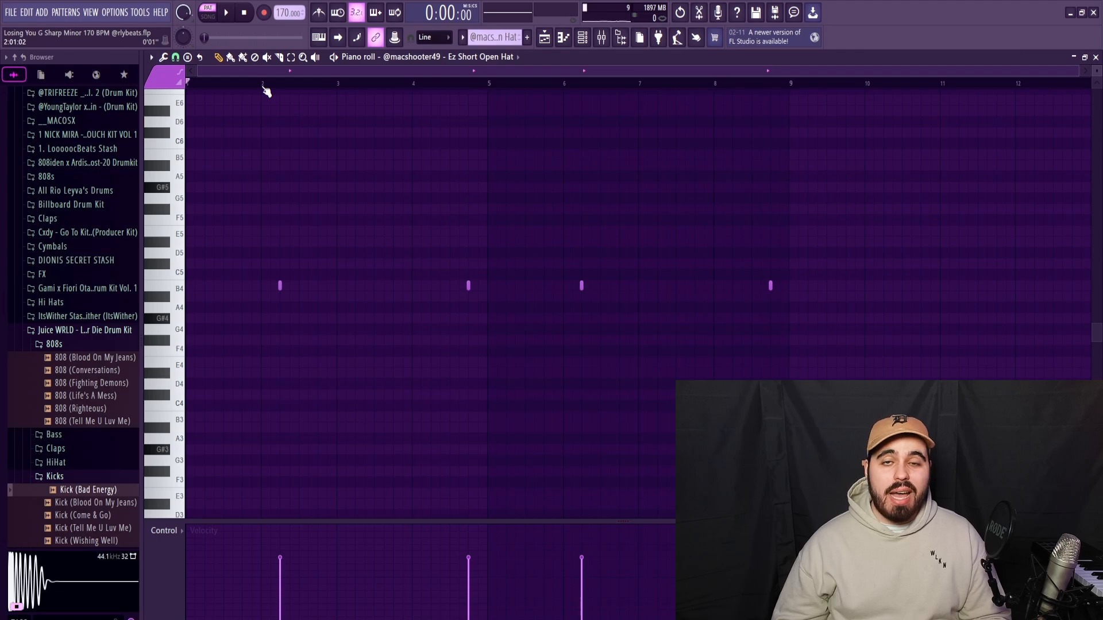
pyautogui.click(263, 83)
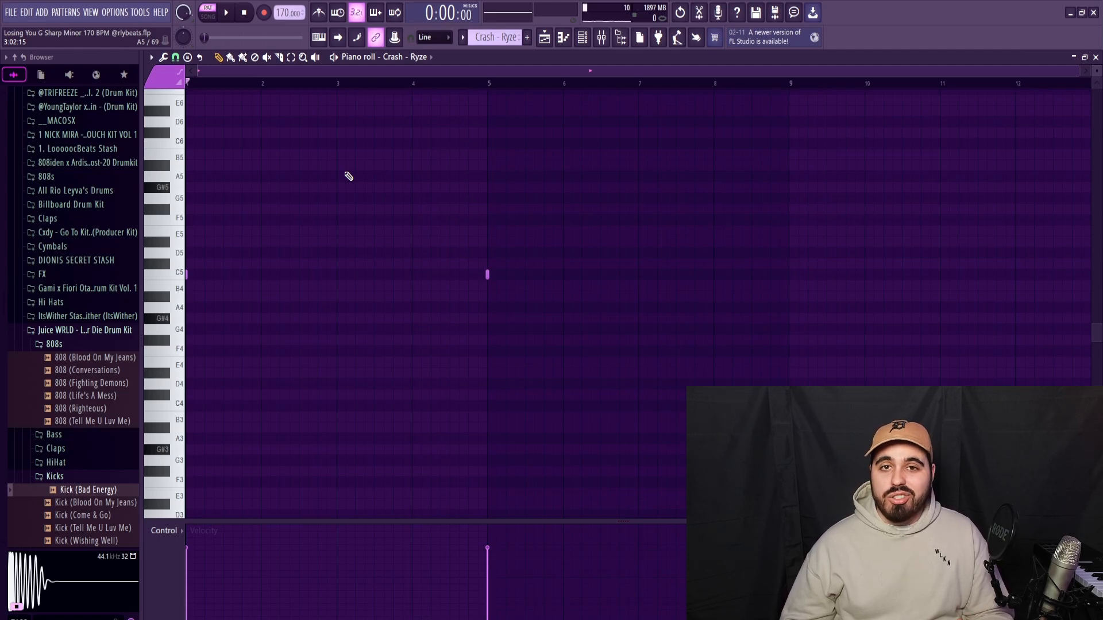
pyautogui.press('space')
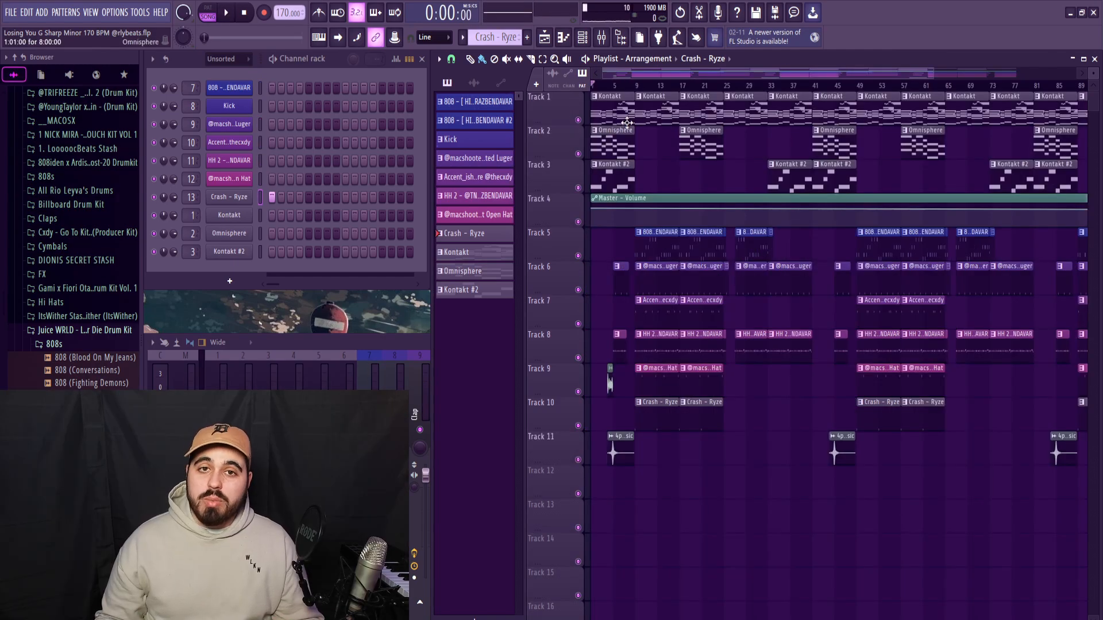
# Highlight the playlist sections at bars 1–9, 9–25, 25–41 and 41–49 in turn to examine the song structure
pyautogui.moveTo(613, 99); pyautogui.dragTo(583, 453)
pyautogui.hotkey('ctrl', 'd')
pyautogui.moveTo(652, 103); pyautogui.dragTo(709, 429)
pyautogui.moveTo(726, 99); pyautogui.dragTo(813, 462)
pyautogui.hotkey('ctrl', 'd')
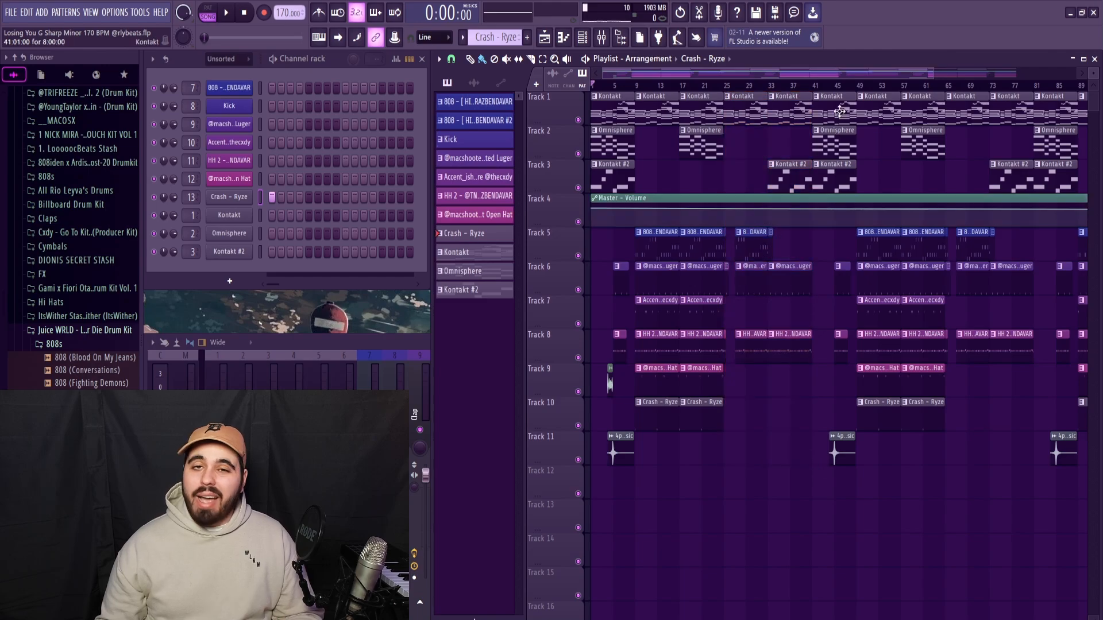
pyautogui.moveTo(832, 107); pyautogui.dragTo(834, 460)
pyautogui.hotkey('ctrl', 'd')
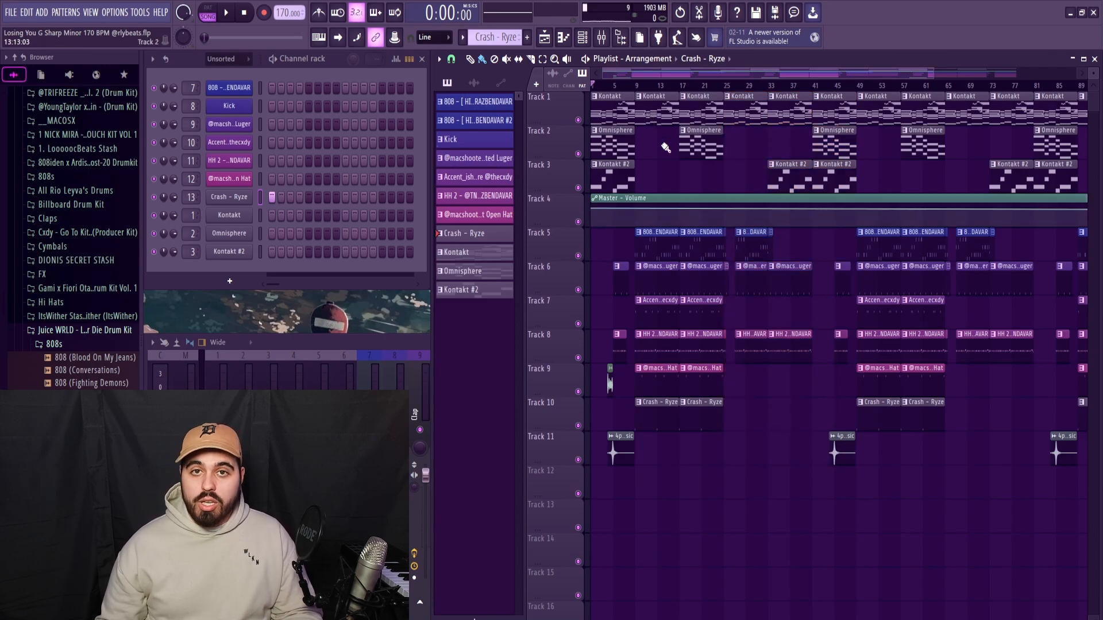
# Highlight the drum-heavy section in bars 9 to 25 again, as a whole and as its two eight-bar halves, to compare them
pyautogui.moveTo(649, 106); pyautogui.dragTo(710, 426)
pyautogui.keyDown('ctrl'); pyautogui.click(703, 468); pyautogui.keyUp('ctrl')
pyautogui.moveTo(652, 106); pyautogui.dragTo(660, 454)
pyautogui.moveTo(700, 96); pyautogui.dragTo(709, 451)
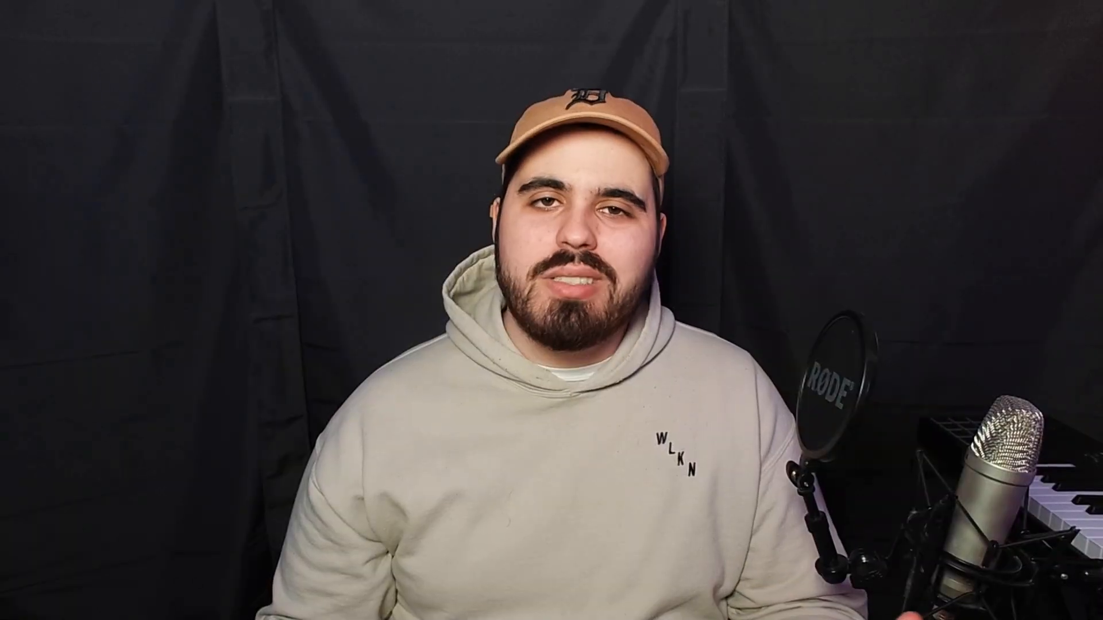